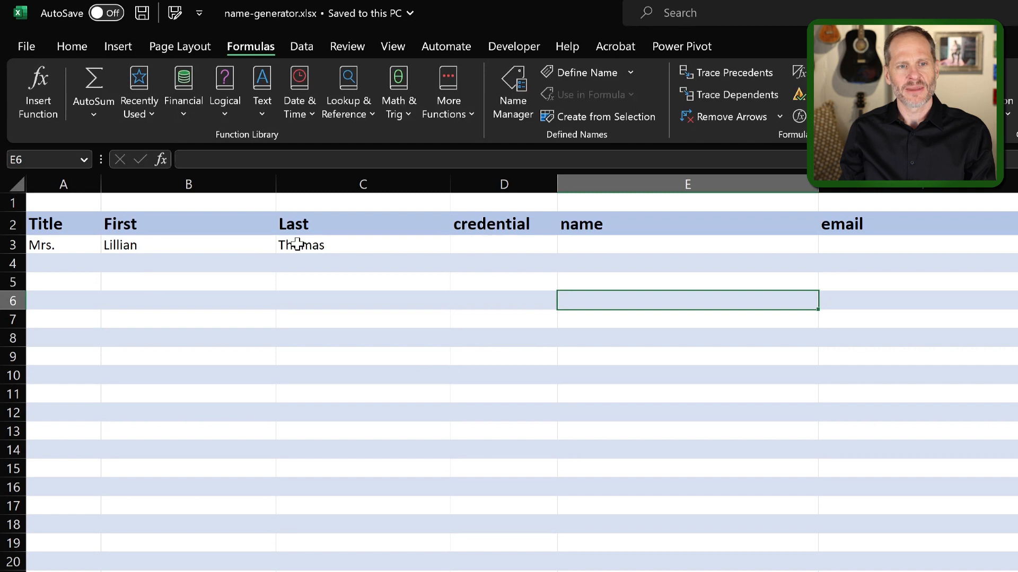
# - Recalculate the workbook repeatedly to examine how the random title, first name and last name in row 3 change
pyautogui.press('F9')
pyautogui.press('F9')
pyautogui.press('F9')
pyautogui.press('F9')
pyautogui.press('F9')
pyautogui.press('F9')
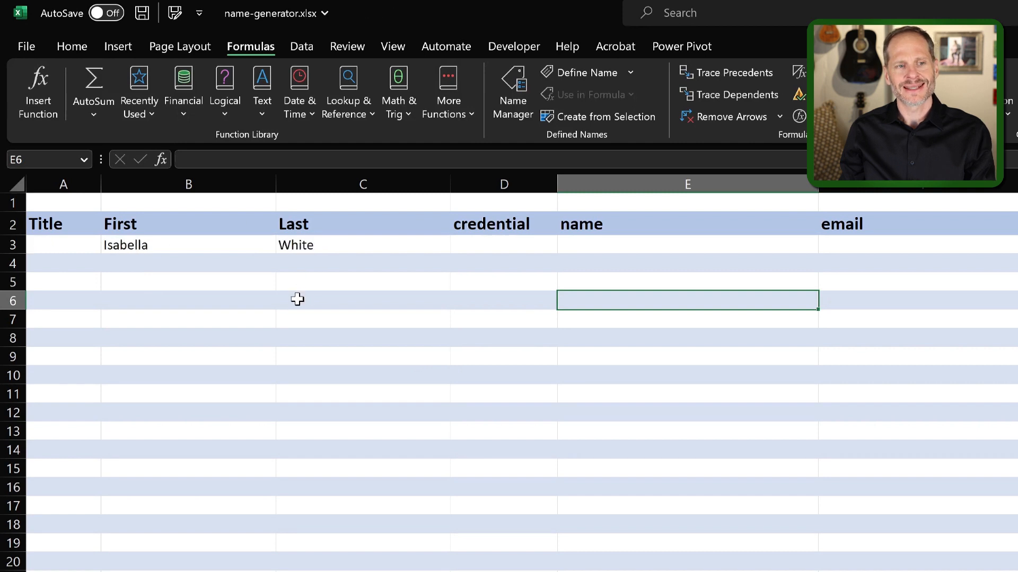
pyautogui.press('F9')
pyautogui.press('F9')
pyautogui.press('F9')
pyautogui.press('F9')
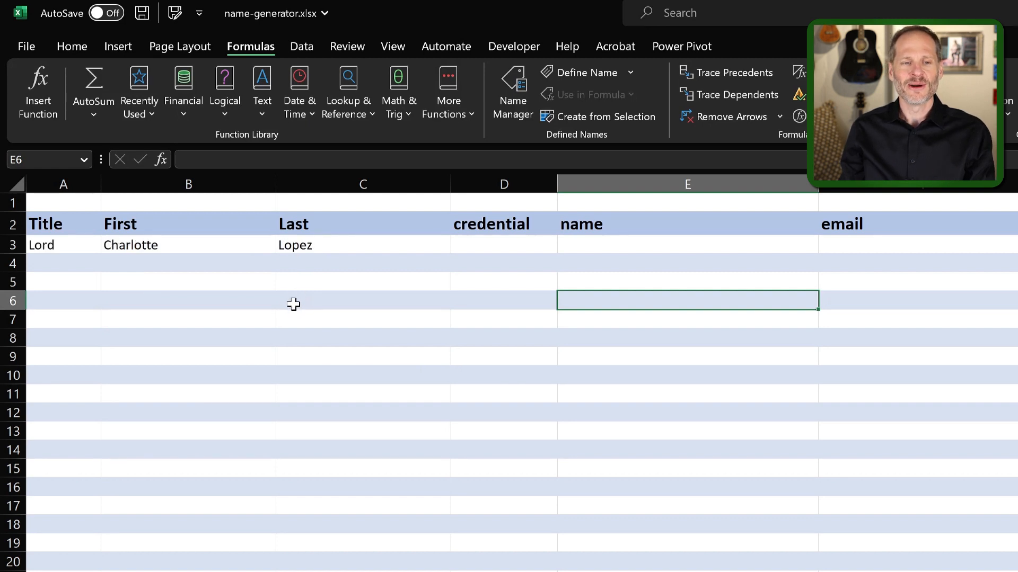
pyautogui.press('F9')
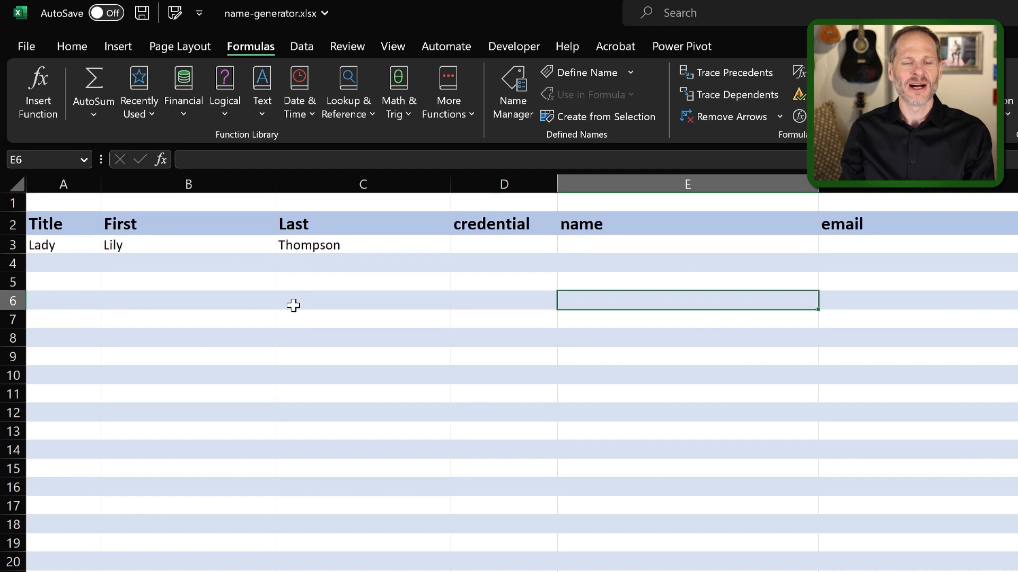
pyautogui.press('F9')
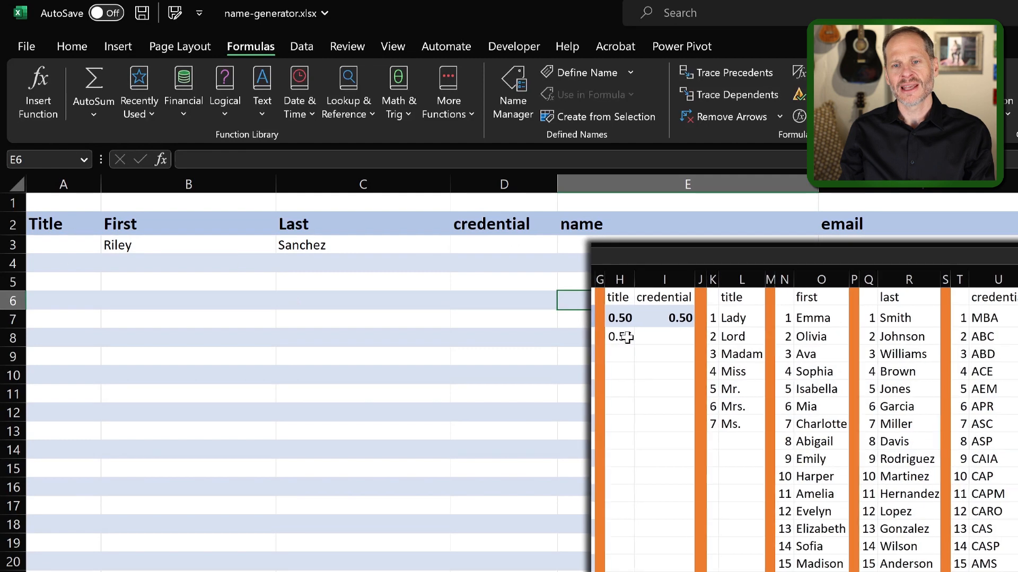
# - Examine the random number formula in H3 against the title threshold in H2 while recalculating the workbook
pyautogui.click(624, 339)
pyautogui.press('F9')
pyautogui.press('F9')
pyautogui.press('F9')
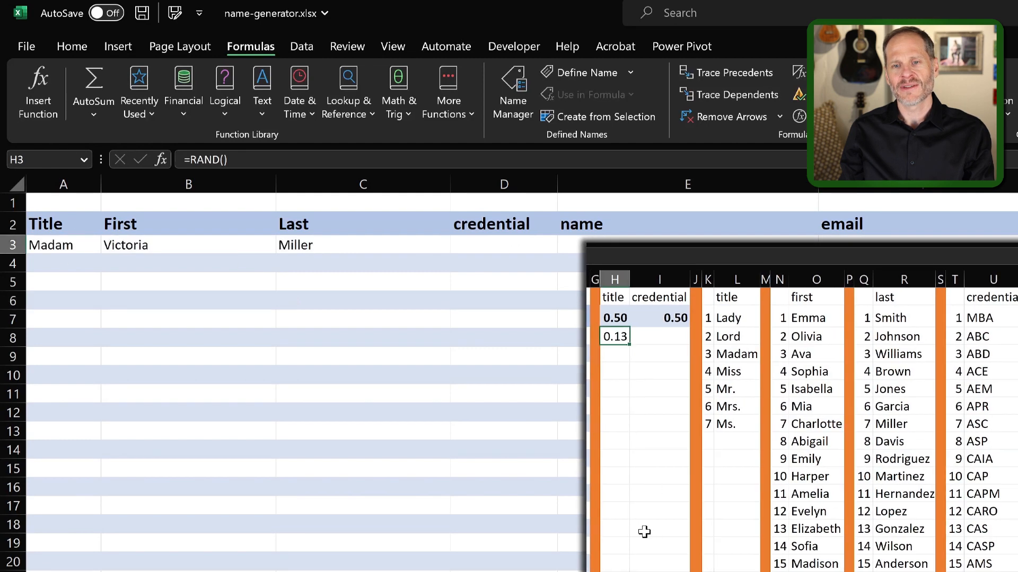
pyautogui.click(619, 317)
pyautogui.click(614, 335)
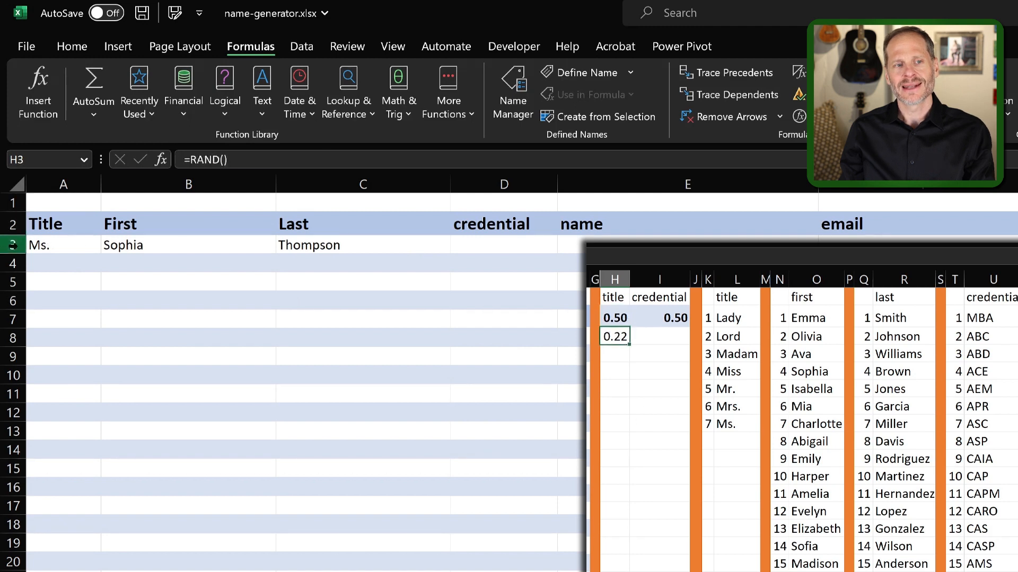
pyautogui.press('F9')
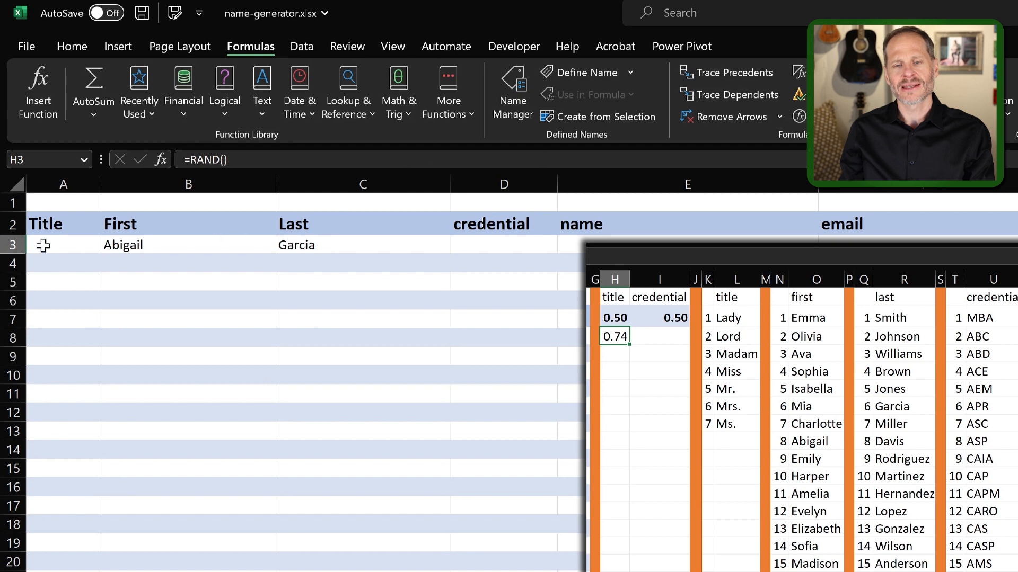
# - Enter =RAND() in cell I3 as the random number for the credential column
pyautogui.click(477, 245)
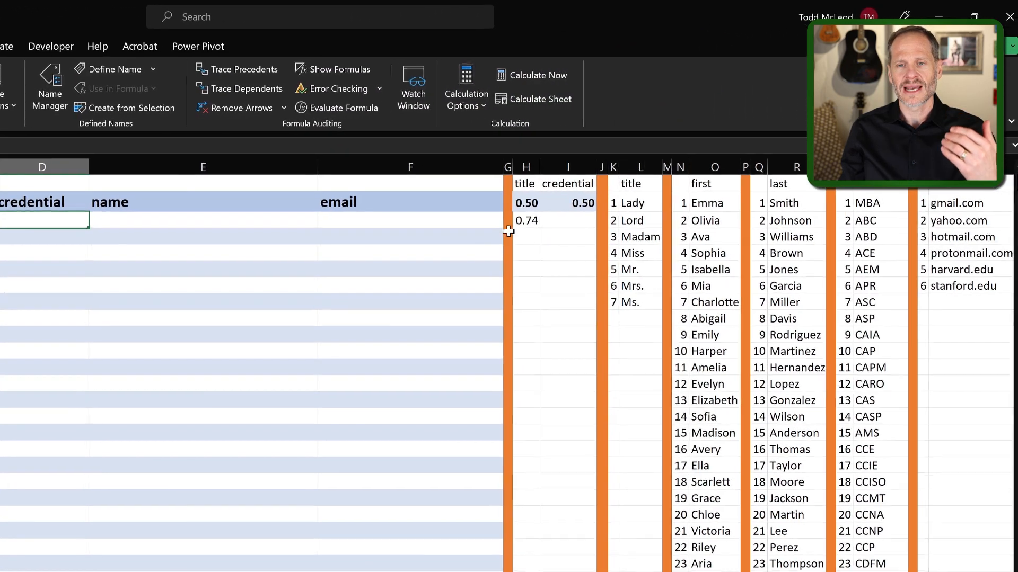
pyautogui.click(587, 222)
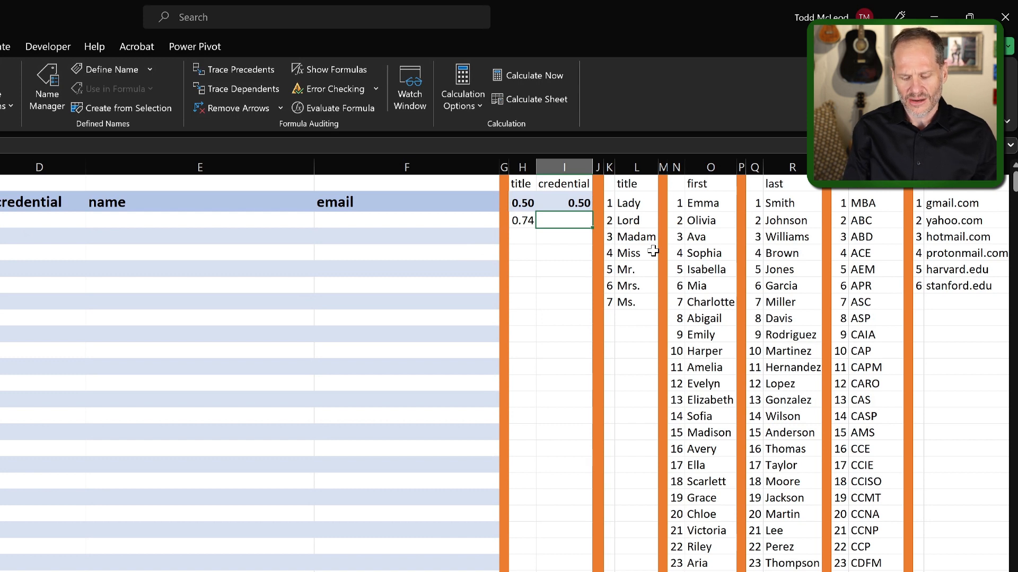
pyautogui.write('=rand()')
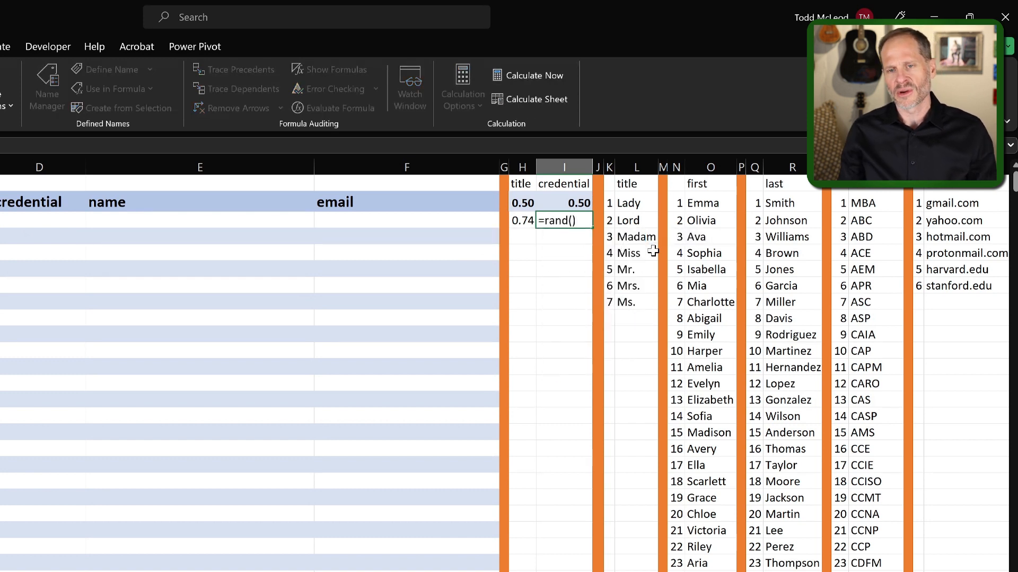
pyautogui.press('Return')
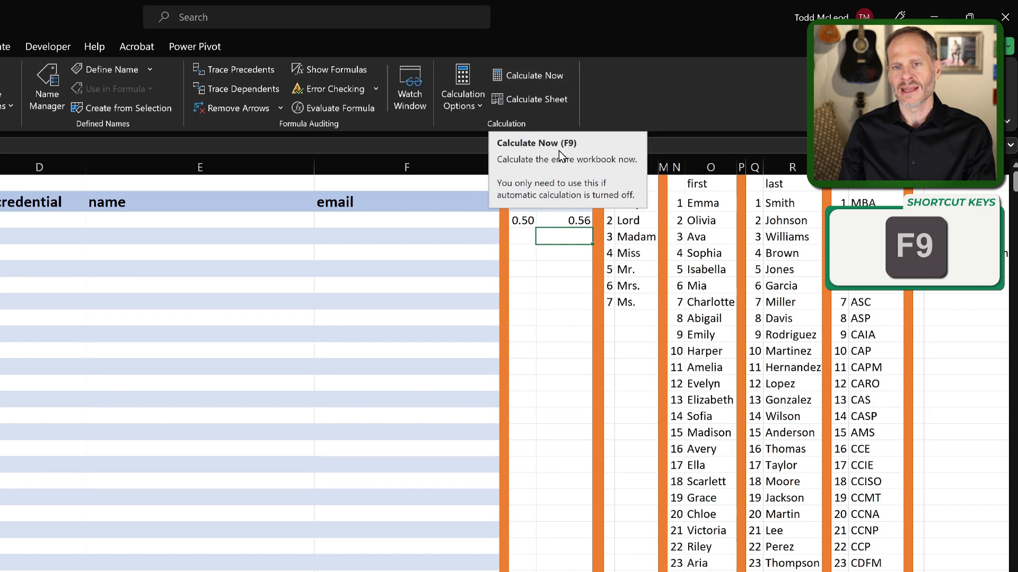
# - Recalculate the workbook several times and compare the random numbers in H3 and I3 with the thresholds in H2 and I2
pyautogui.press('F9')
pyautogui.click(533, 316)
pyautogui.press('F9')
pyautogui.press('F9')
pyautogui.press('F9')
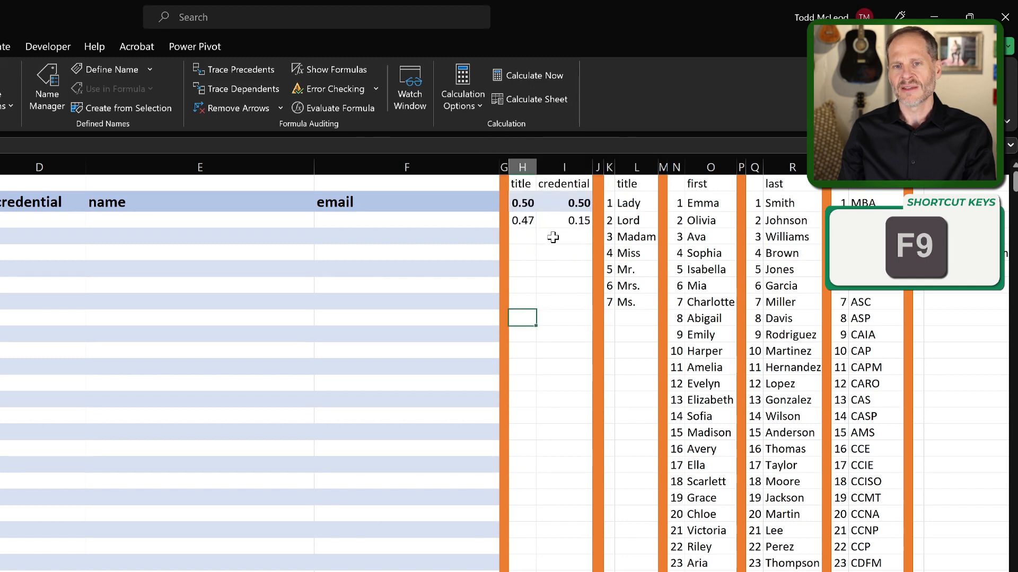
pyautogui.click(530, 221)
pyautogui.click(527, 202)
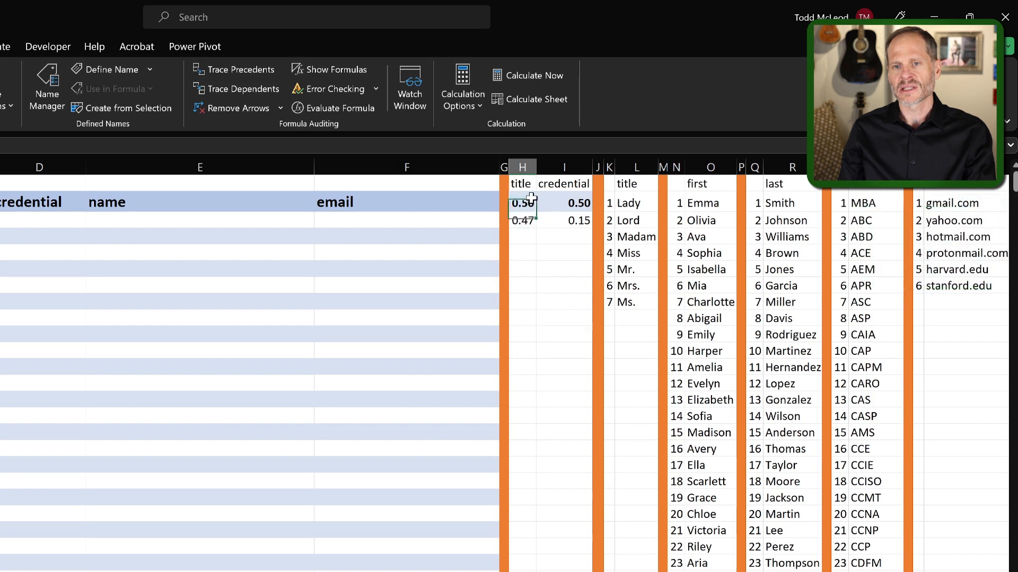
pyautogui.click(578, 222)
pyautogui.click(575, 206)
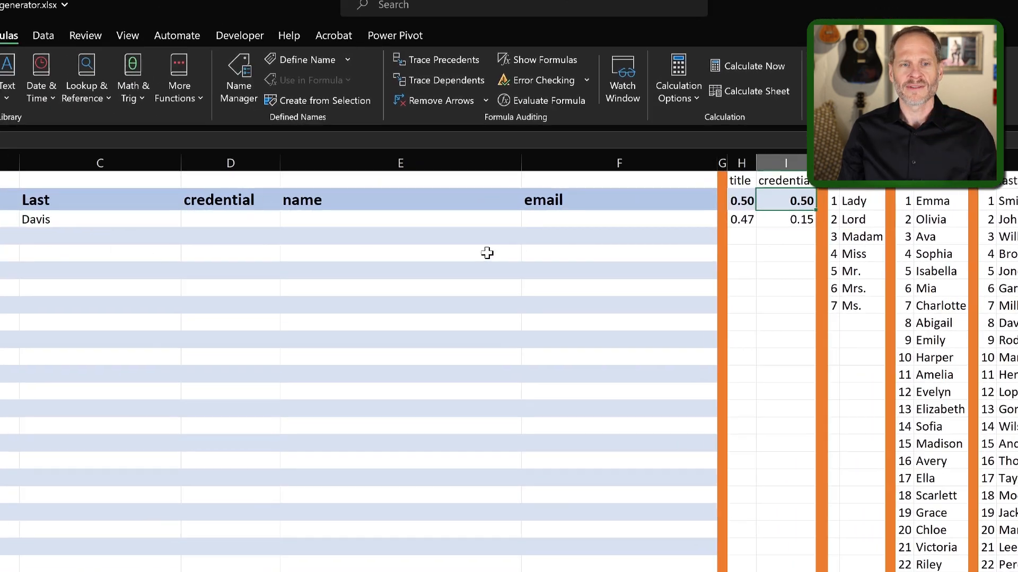
# - Start an IF formula in the credential cell D3 with an AND function as its logical test
pyautogui.click(437, 212)
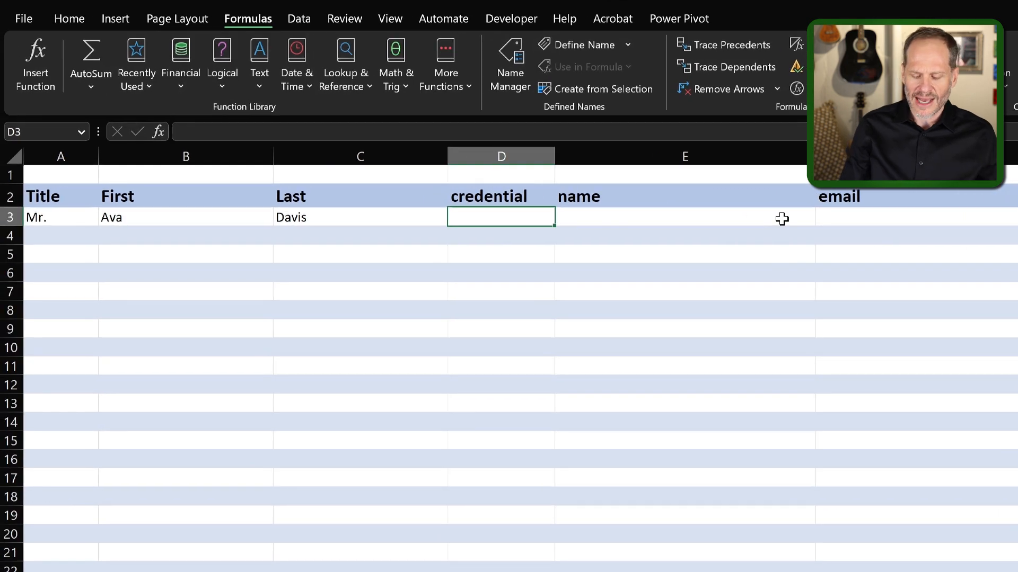
pyautogui.write('=if')
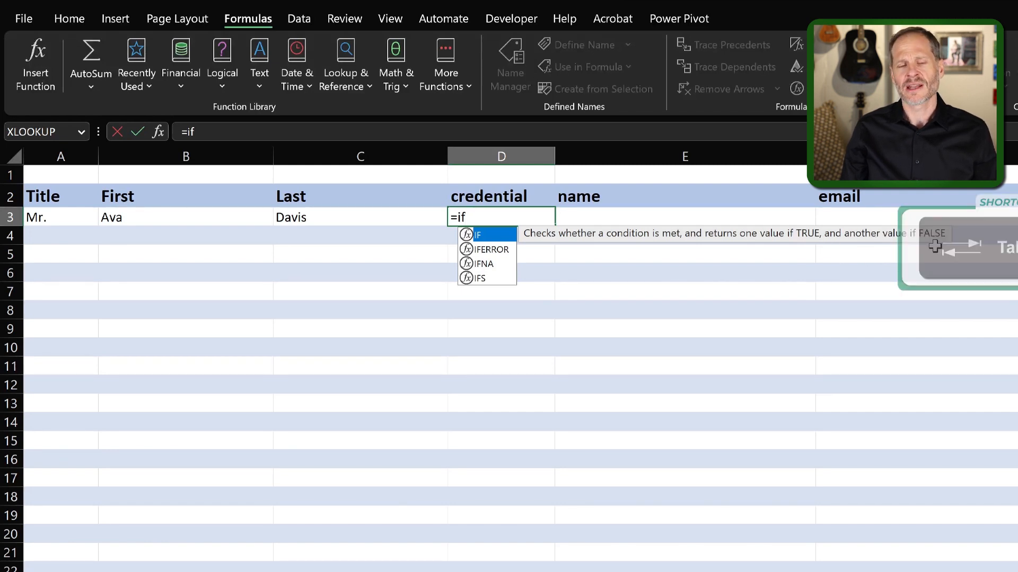
pyautogui.press('Tab')
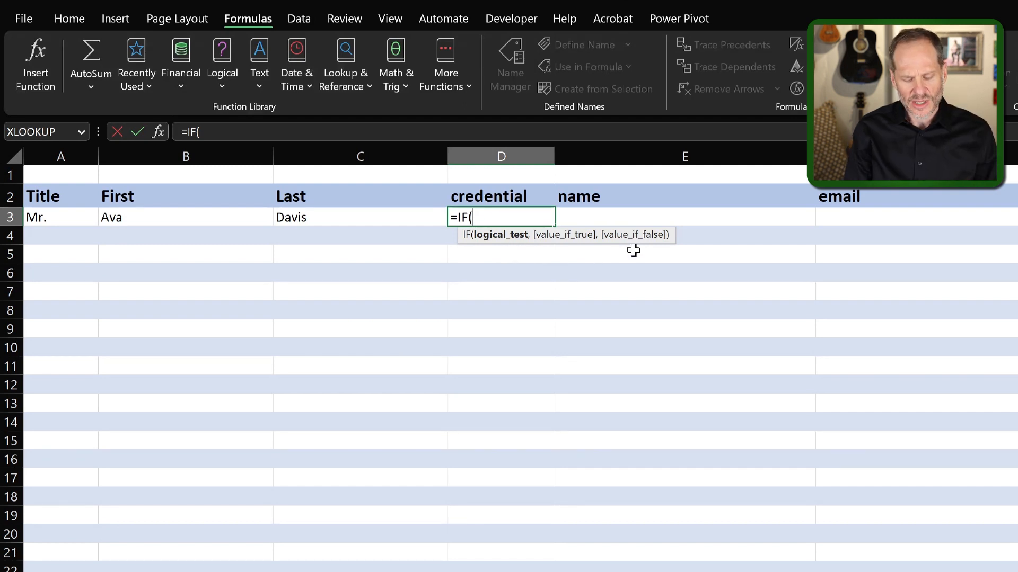
pyautogui.write('AND')
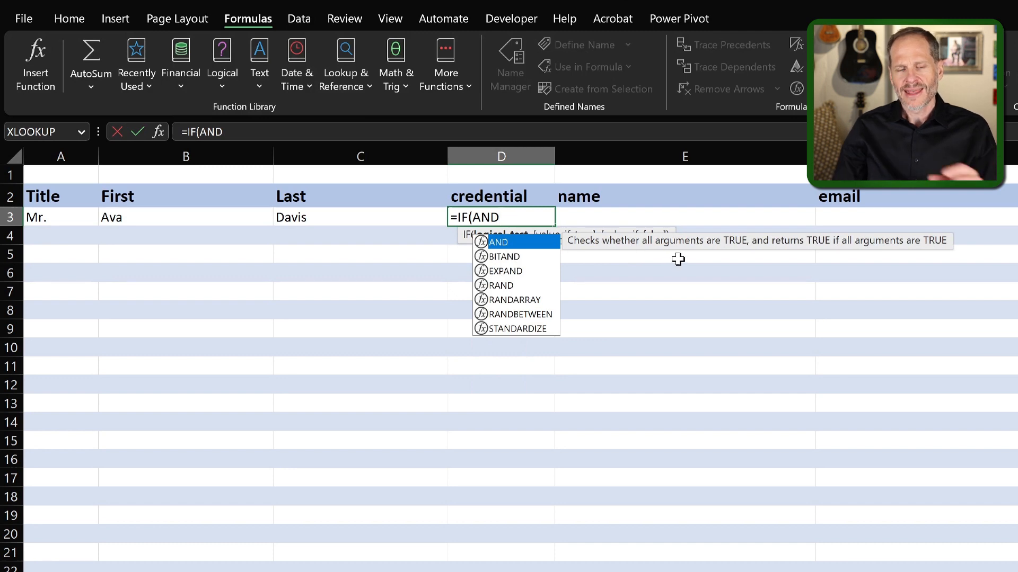
pyautogui.write('(')
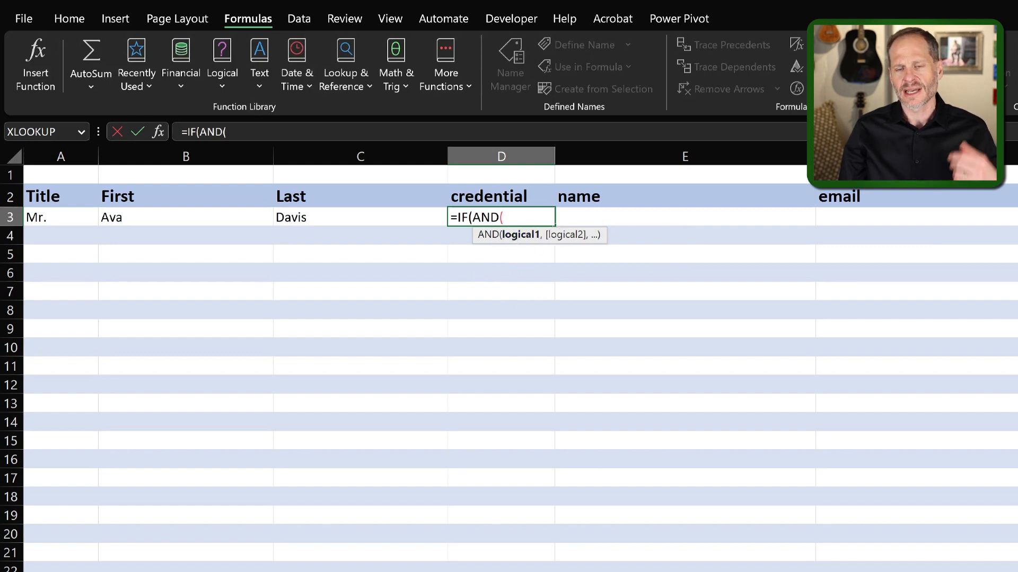
# - Set the first AND condition to H3<$H$2, with an absolute reference to the title threshold
pyautogui.click(683, 298)
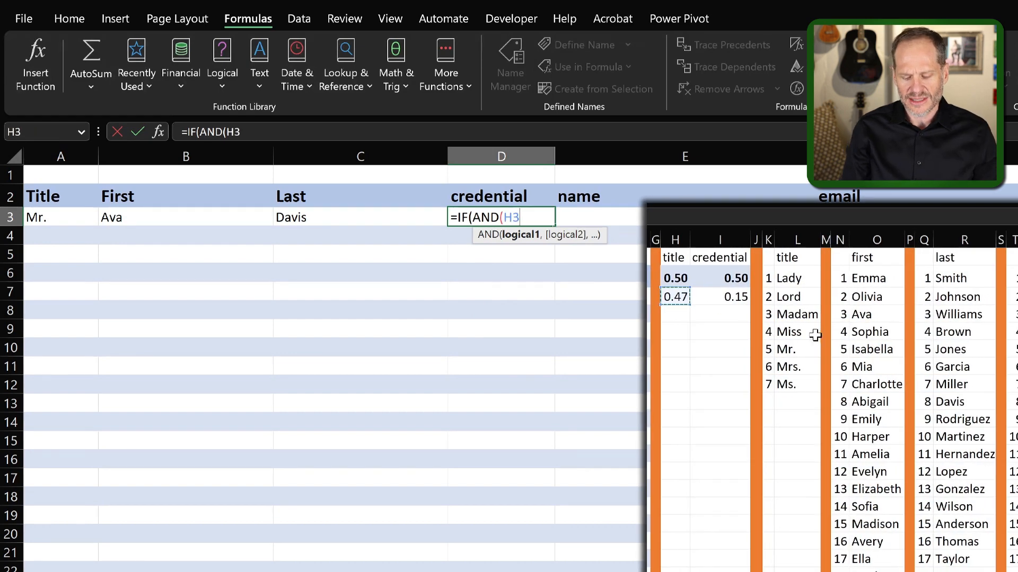
pyautogui.write('<')
pyautogui.click(681, 280)
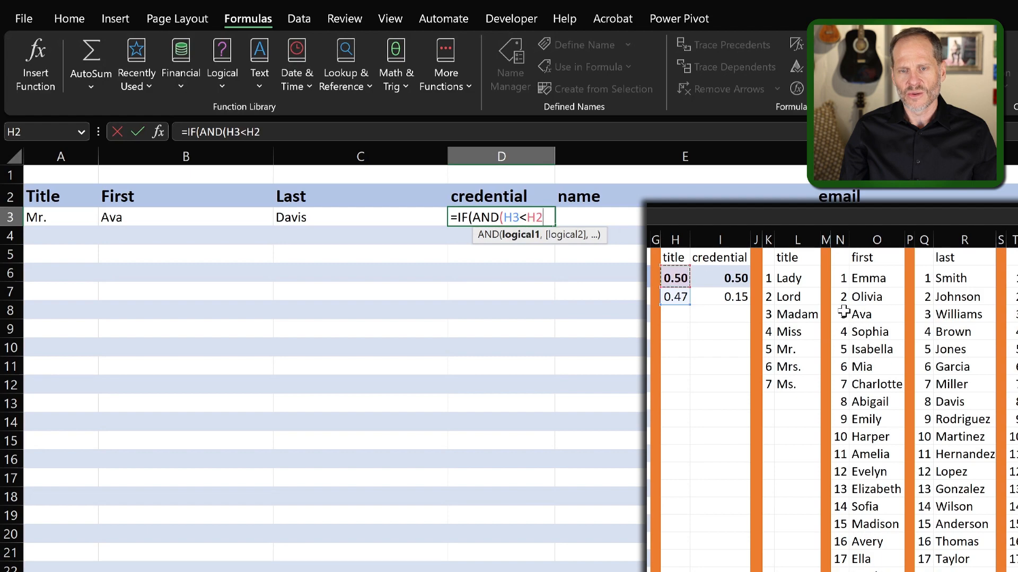
pyautogui.press('F4')
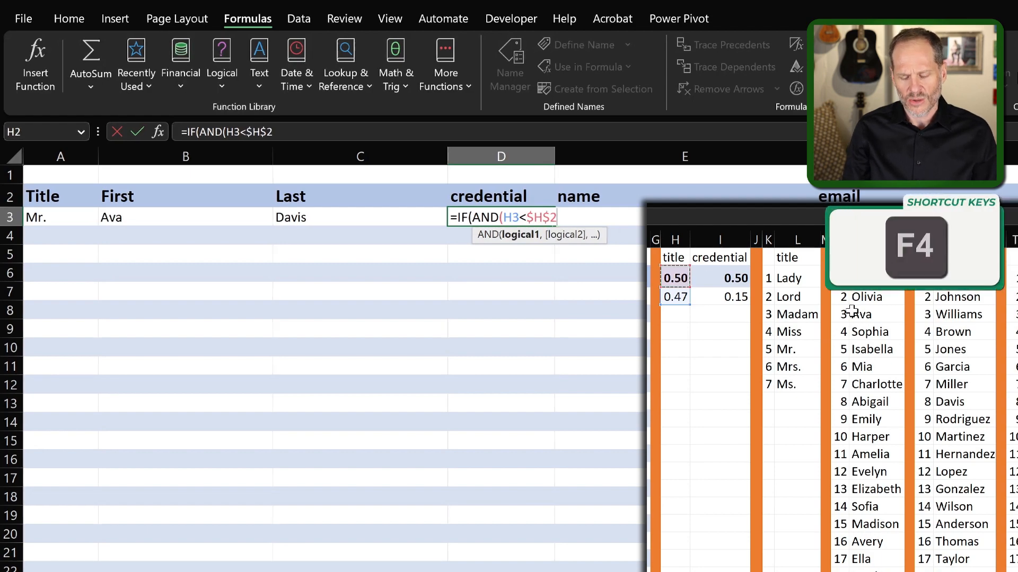
# - Repeatedly add and remove the comma after the first AND condition to examine how the function's argument hint switches
pyautogui.write(',')
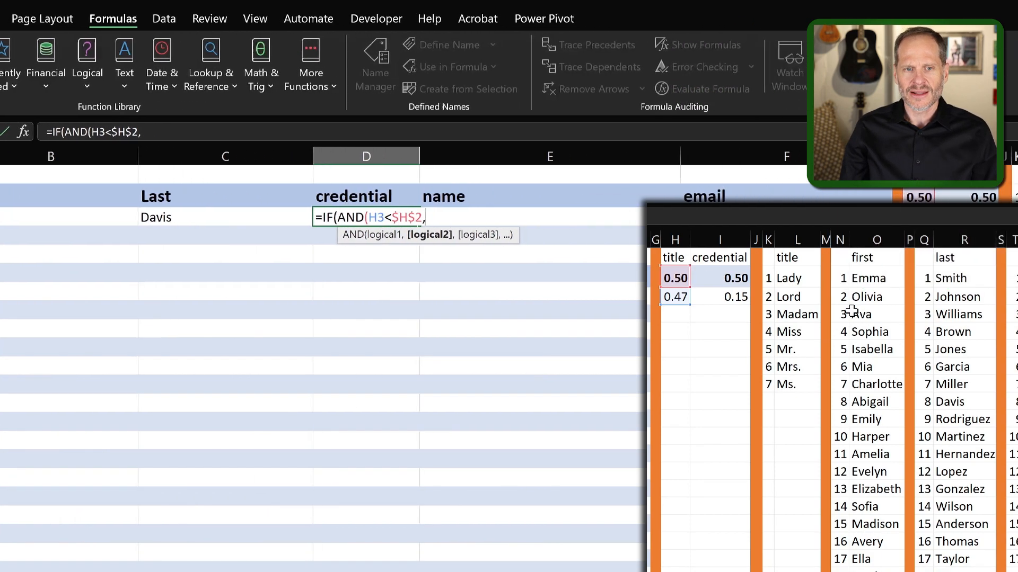
pyautogui.press('BackSpace')
pyautogui.write(',')
pyautogui.press('BackSpace')
pyautogui.write(',')
pyautogui.press('BackSpace')
pyautogui.write(',')
pyautogui.press('BackSpace')
pyautogui.write(',')
pyautogui.press('BackSpace')
pyautogui.write(',')
pyautogui.press('BackSpace')
pyautogui.write(',')
pyautogui.press('BackSpace')
pyautogui.write(',')
pyautogui.press('BackSpace')
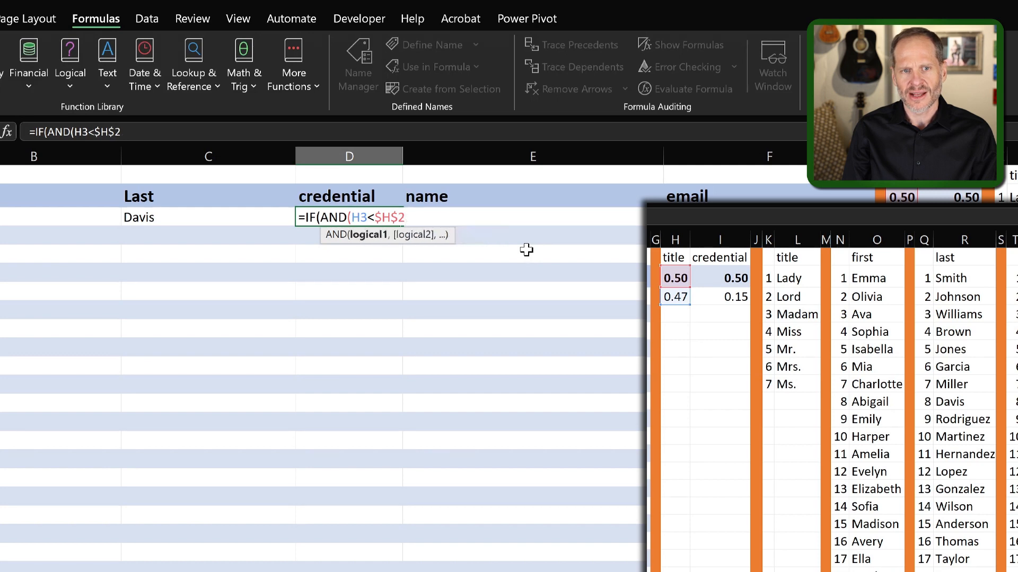
pyautogui.write(',')
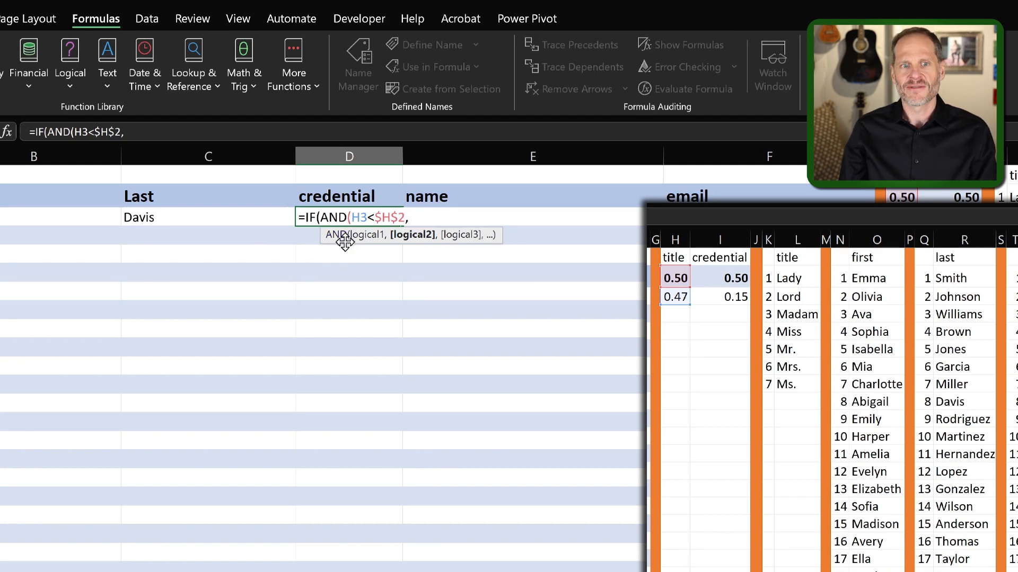
pyautogui.press('BackSpace')
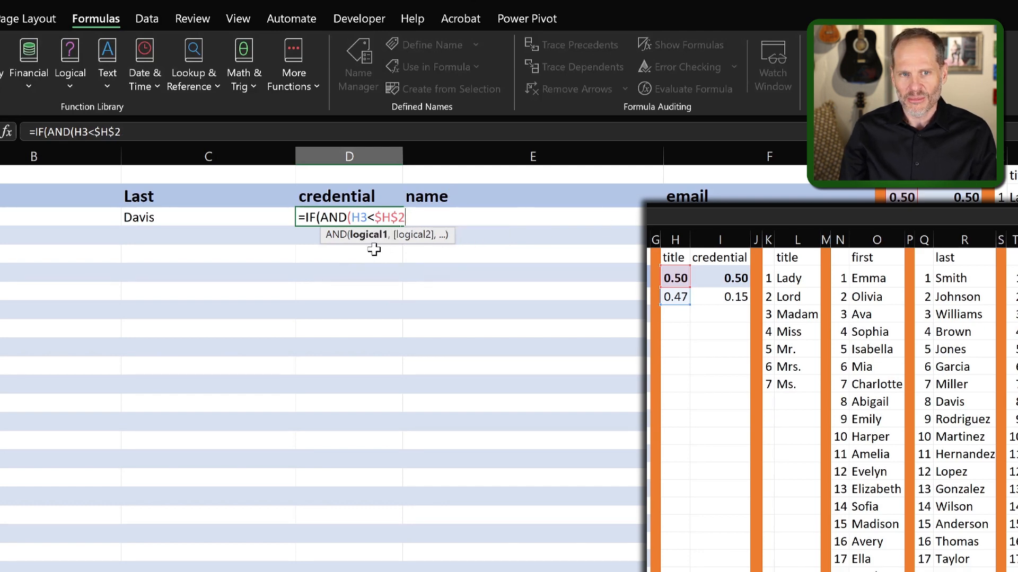
pyautogui.write(',')
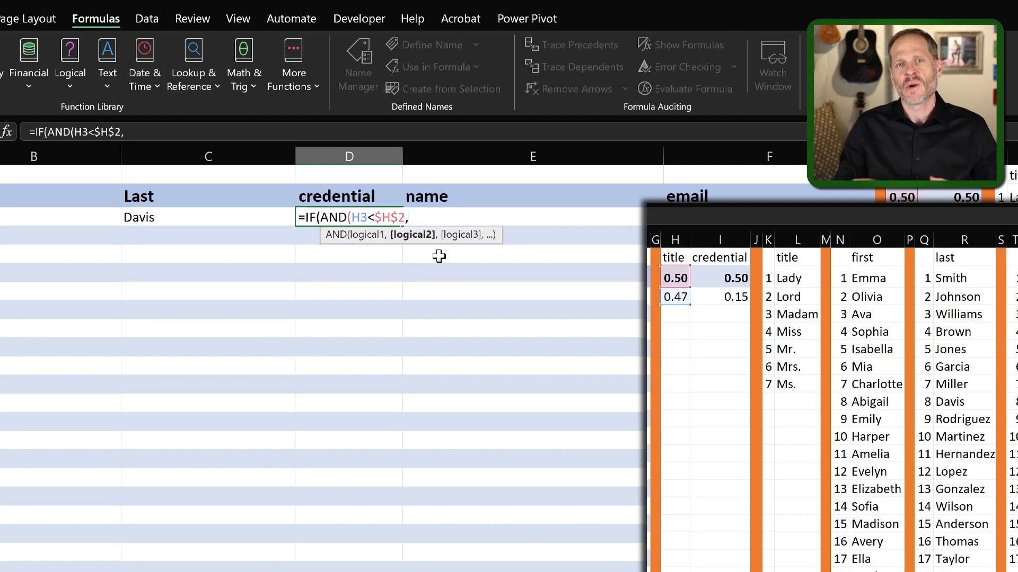
pyautogui.press('BackSpace')
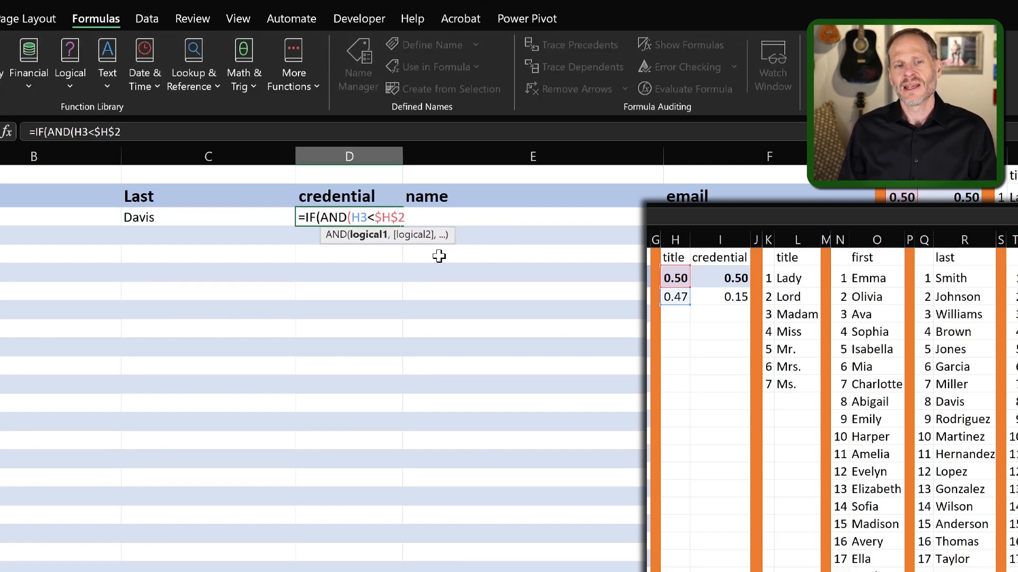
# - Add I3<$I$2 as the second AND condition, with an absolute reference to the credential threshold, and close the AND function
pyautogui.write(',')
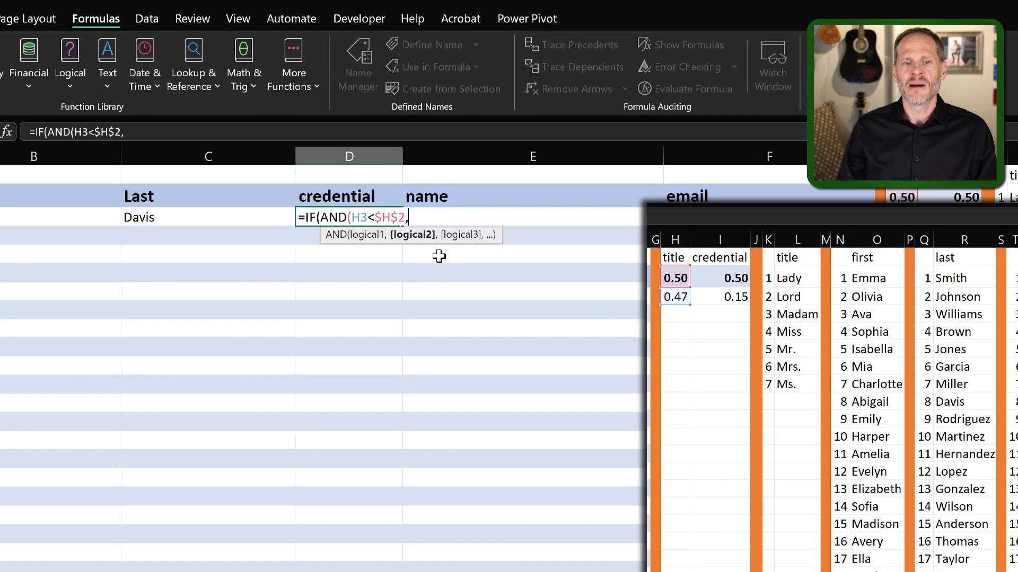
pyautogui.click(727, 296)
pyautogui.write('<')
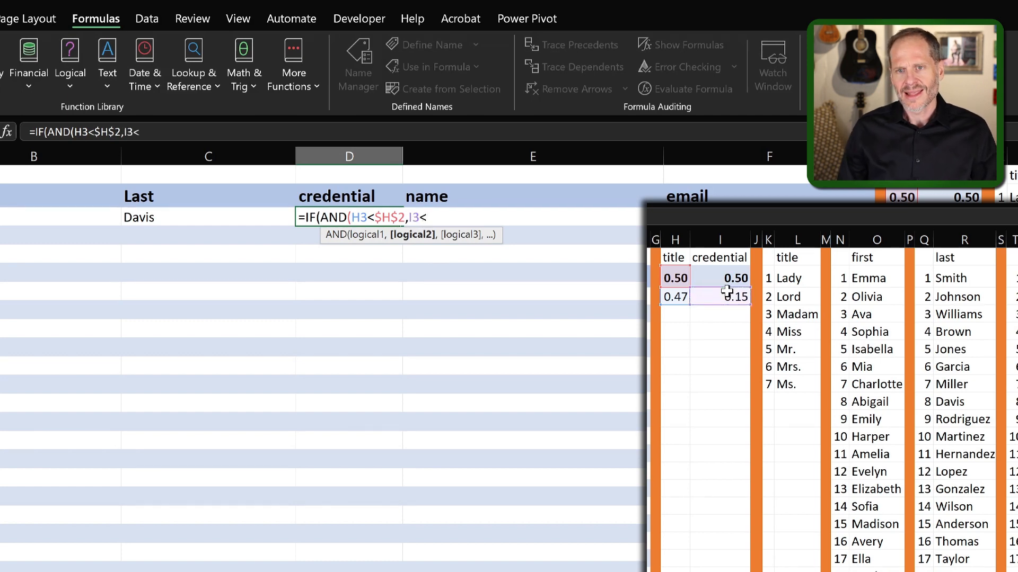
pyautogui.click(733, 273)
pyautogui.press('F4')
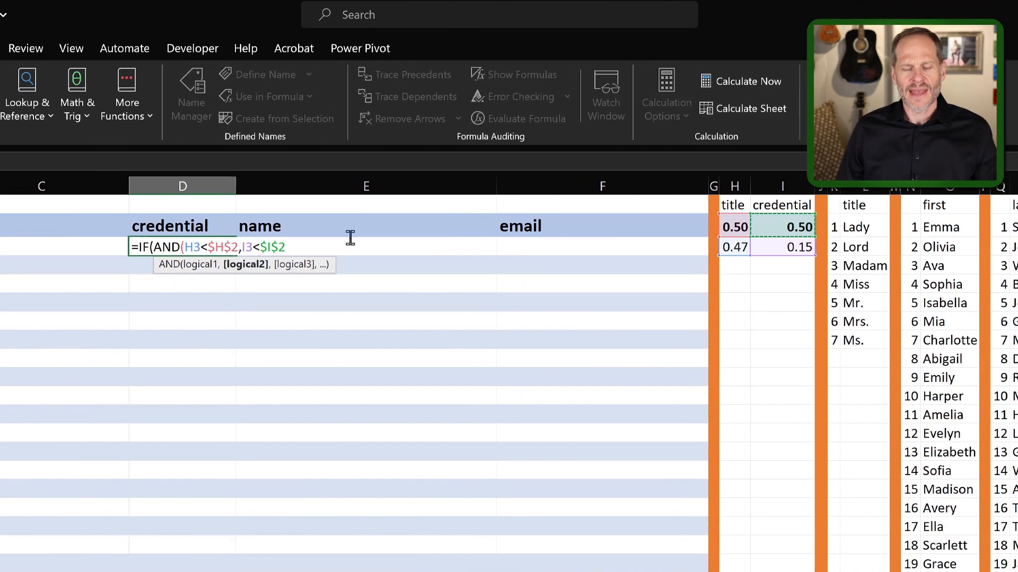
pyautogui.write(')')
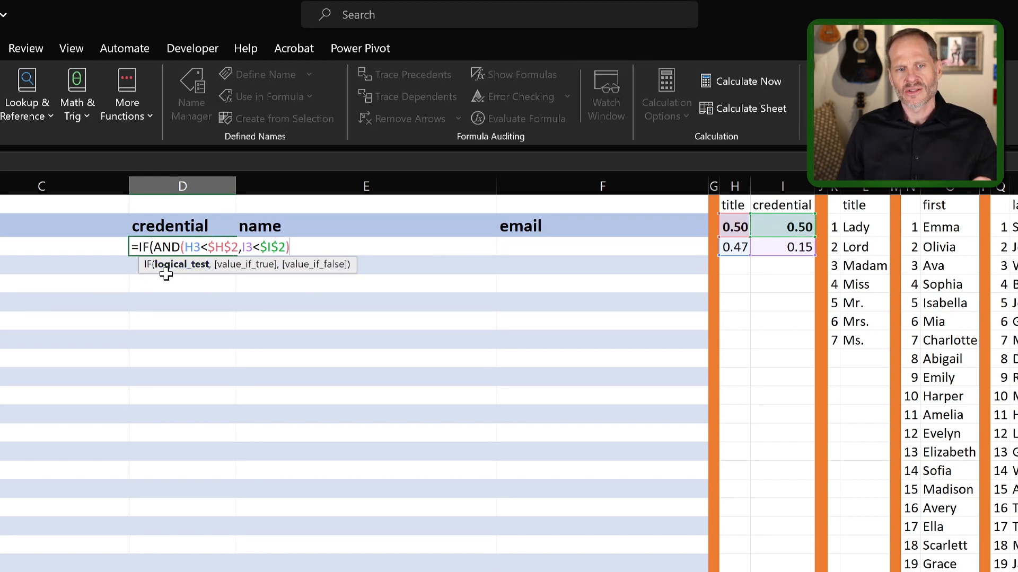
# - Nest an XLOOKUP as the IF function's value if true, with RANDBETWEEN(1,30) as its lookup value
pyautogui.write(',')
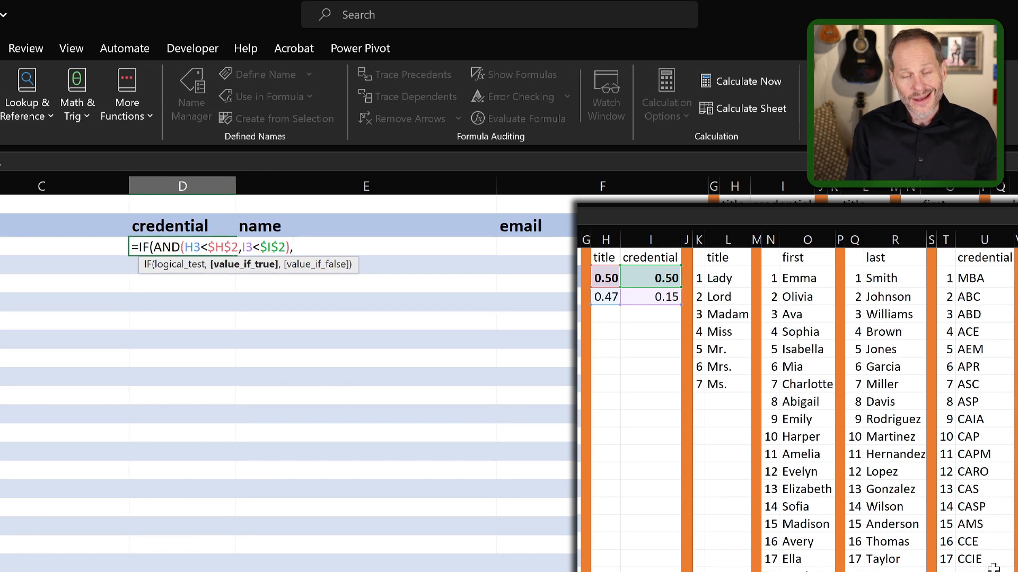
pyautogui.write('x')
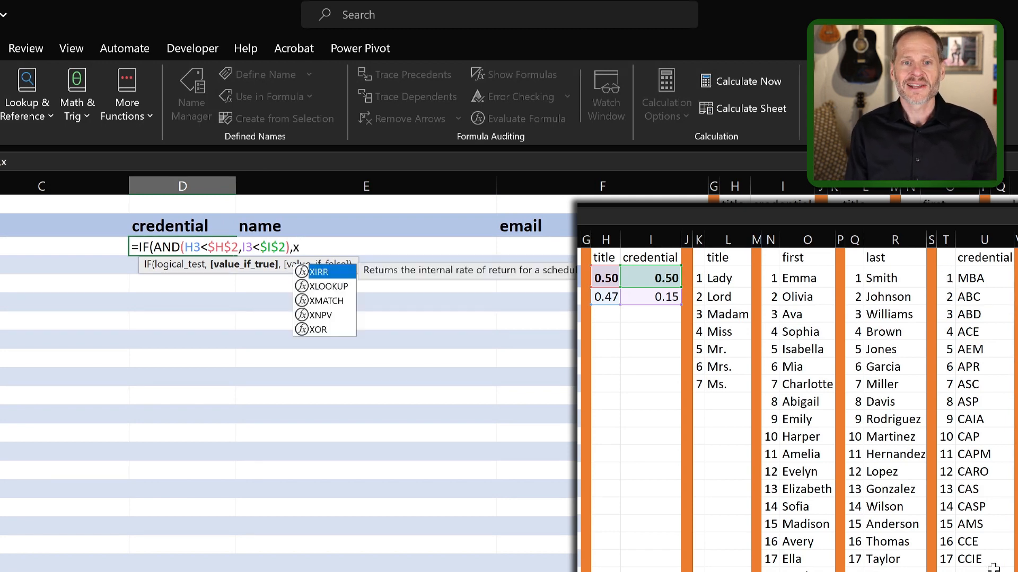
pyautogui.write('look')
pyautogui.press('Tab')
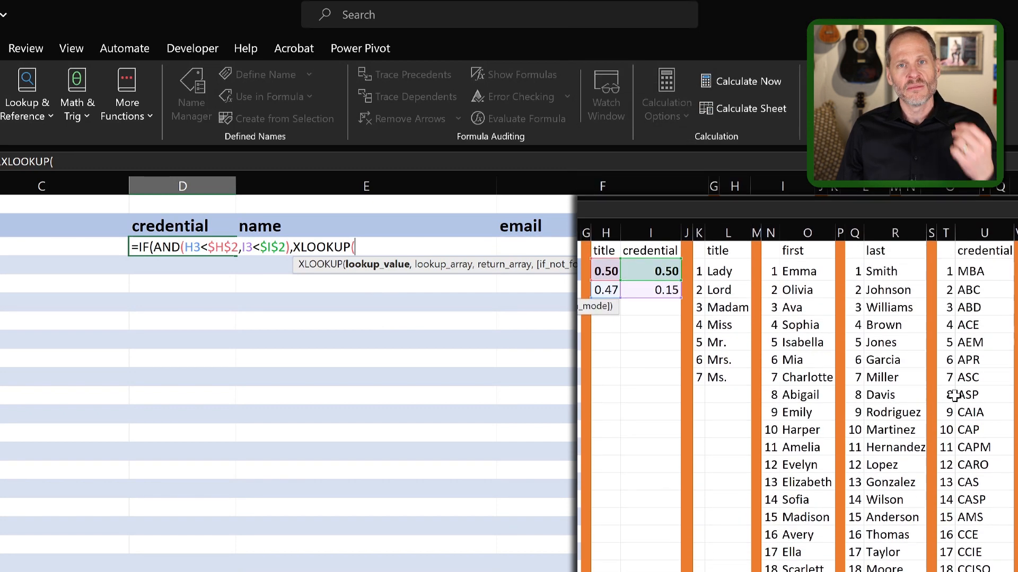
pyautogui.write('rand')
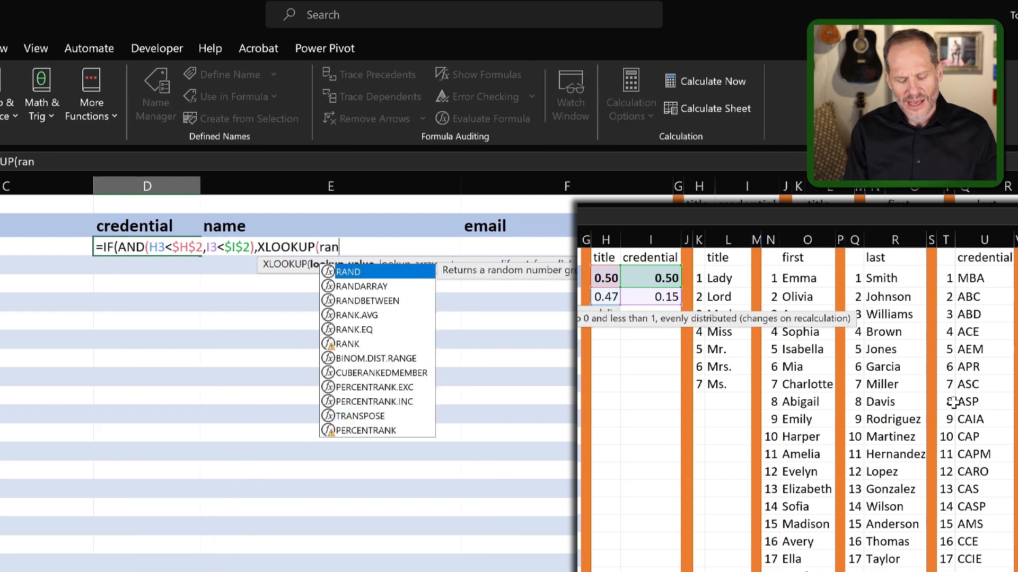
pyautogui.write('b')
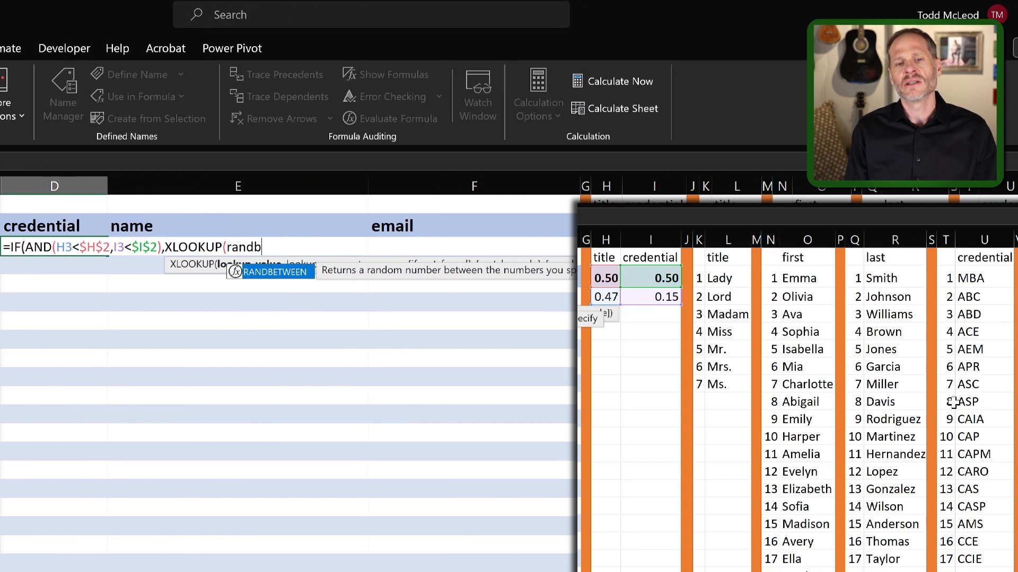
pyautogui.press('Tab')
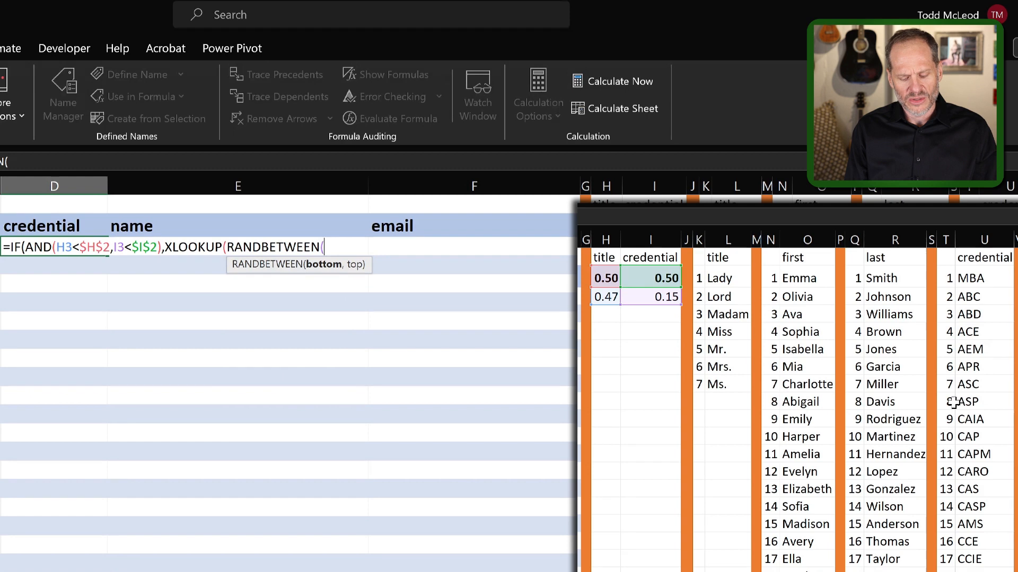
pyautogui.write('1, 30)')
pyautogui.press('BackSpace')
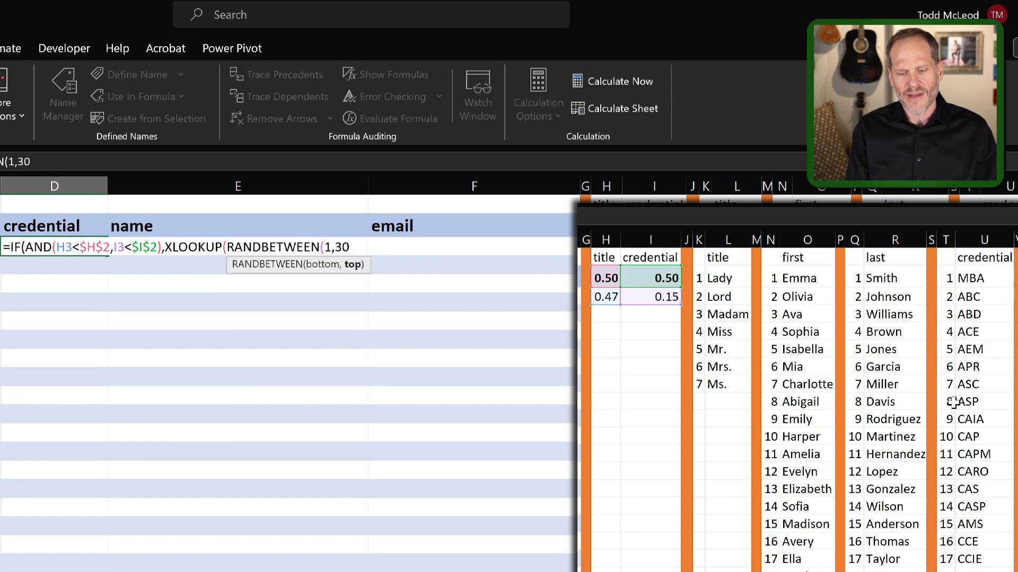
pyautogui.write(')')
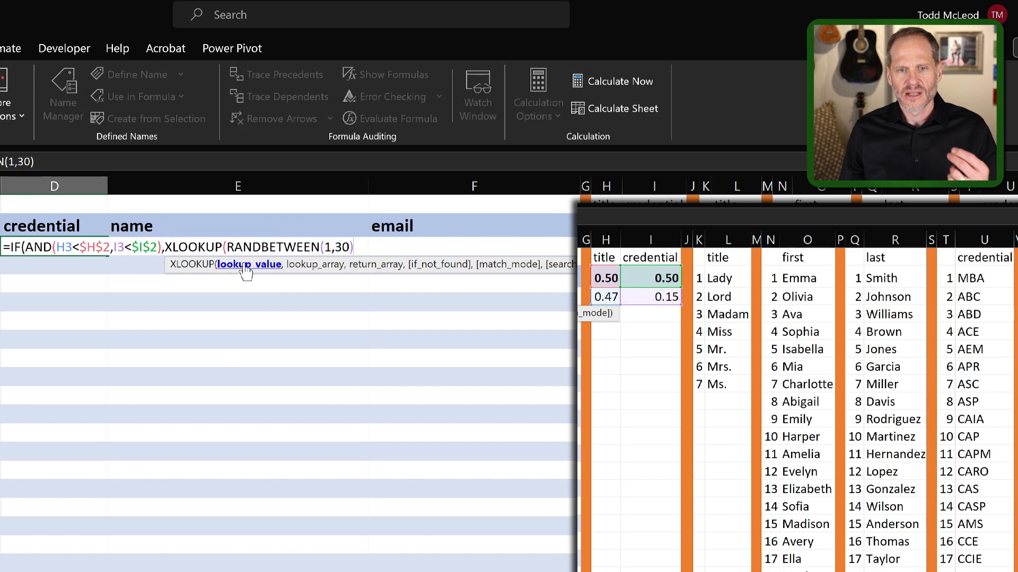
# - Set the XLOOKUP lookup array to $T$2:$T$31 and its return array to $U$2:$U$31, both as absolute references
pyautogui.write(',')
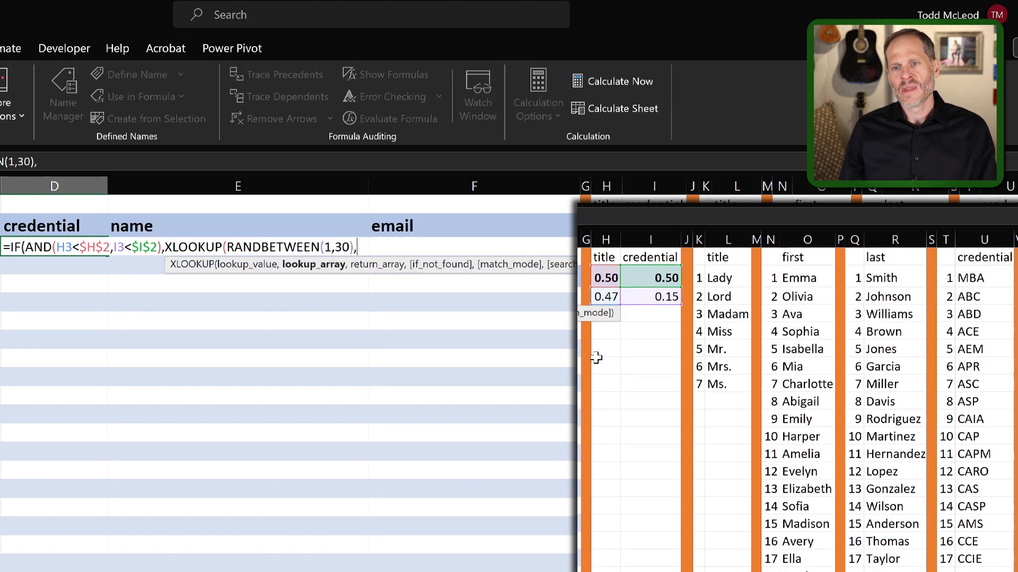
pyautogui.moveTo(946, 555); pyautogui.dragTo(938, 278)
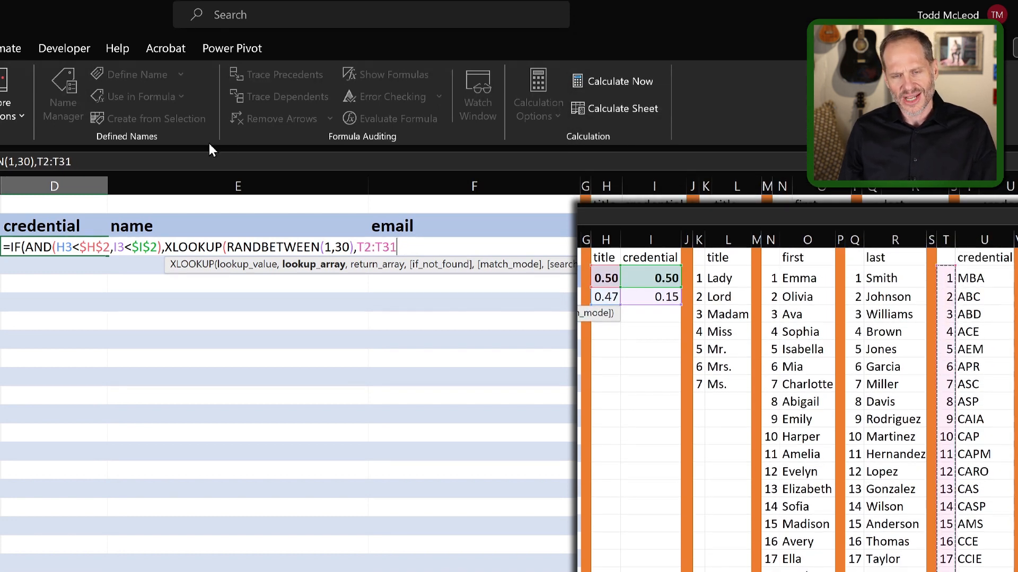
pyautogui.press('F4')
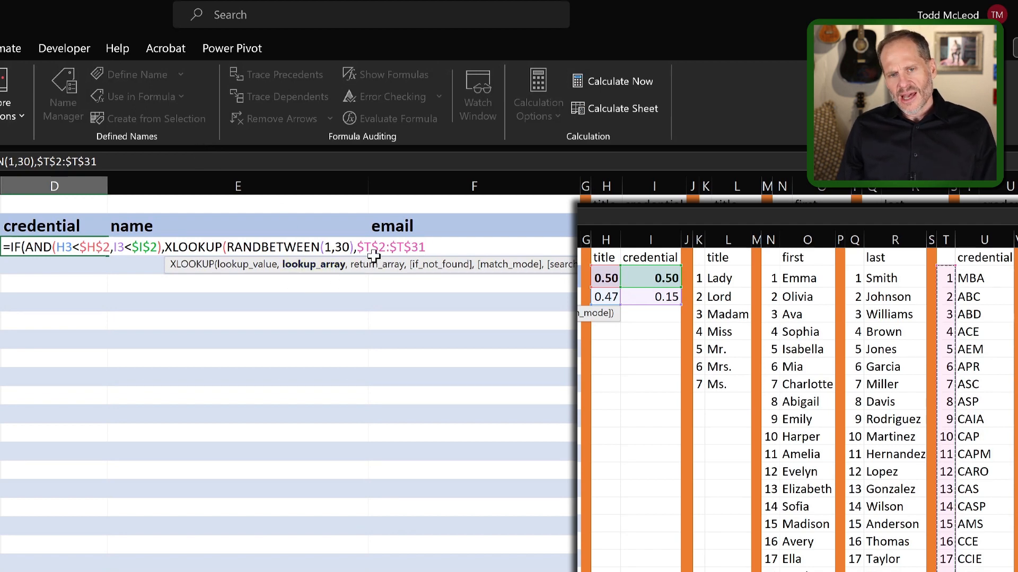
pyautogui.write(',')
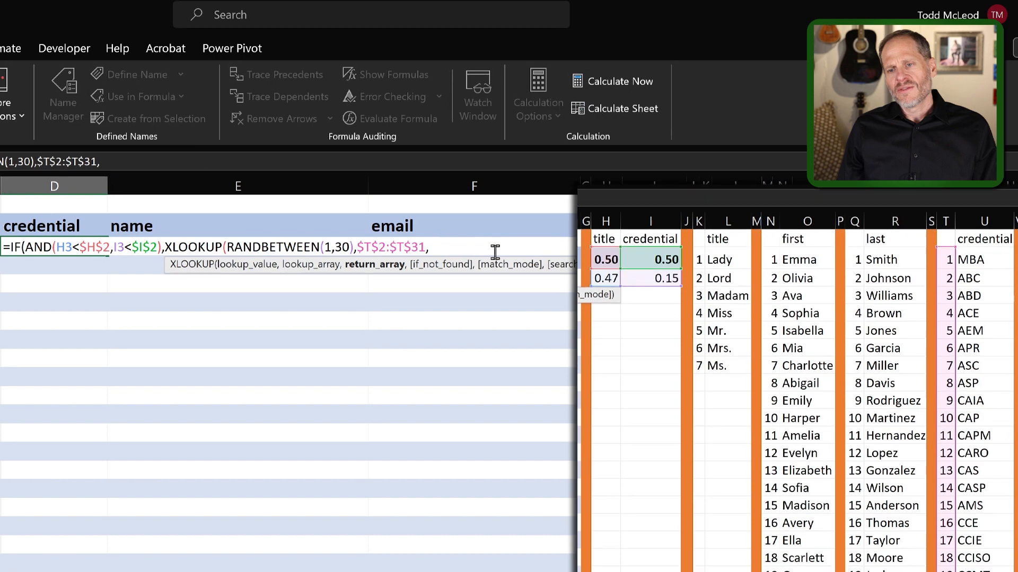
pyautogui.moveTo(1000, 553); pyautogui.dragTo(978, 285)
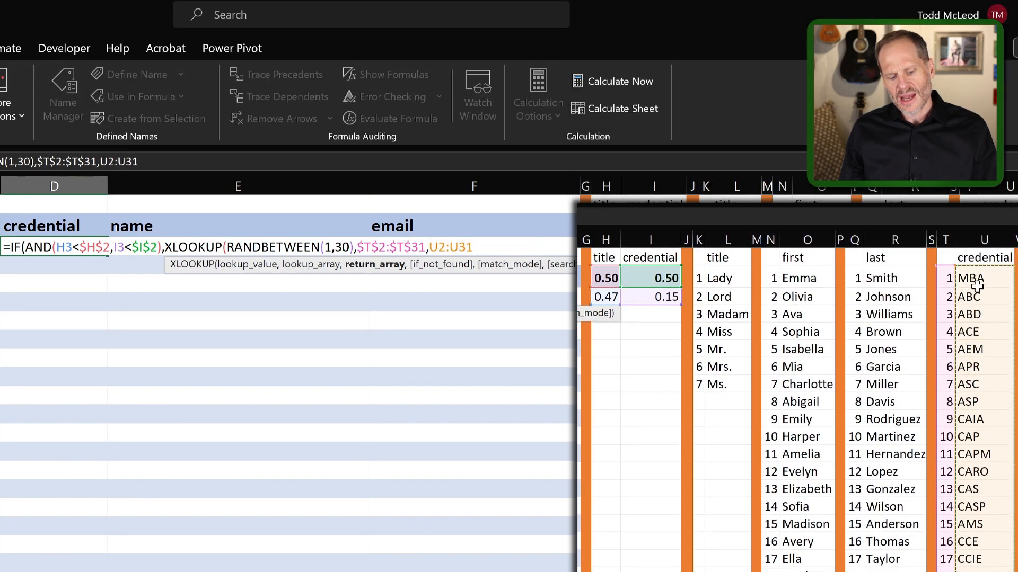
pyautogui.press('F4')
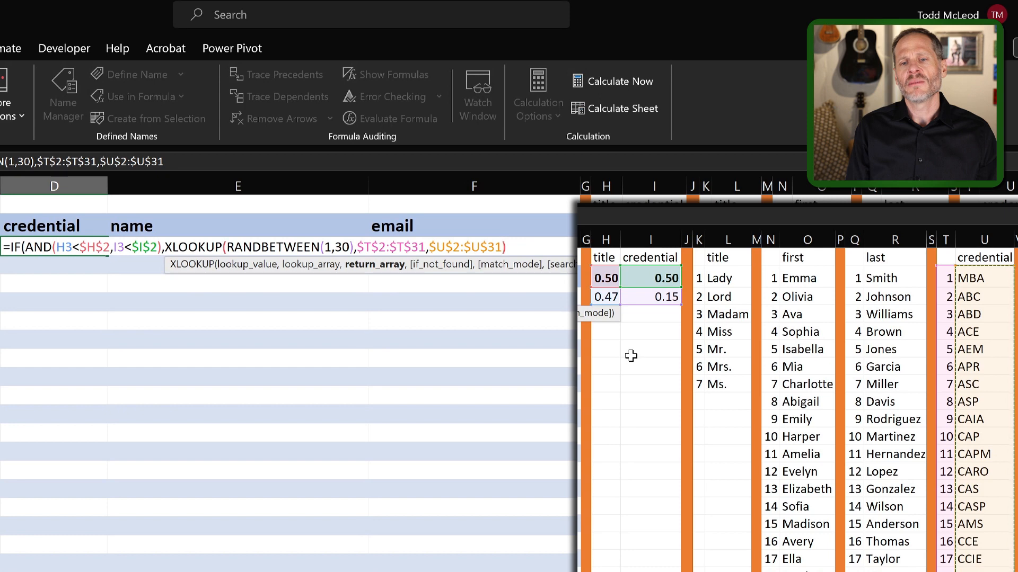
# - Complete the credential formula with empty text ("") as the value if false, and recalculate the sheet twice to test it
pyautogui.write(')')
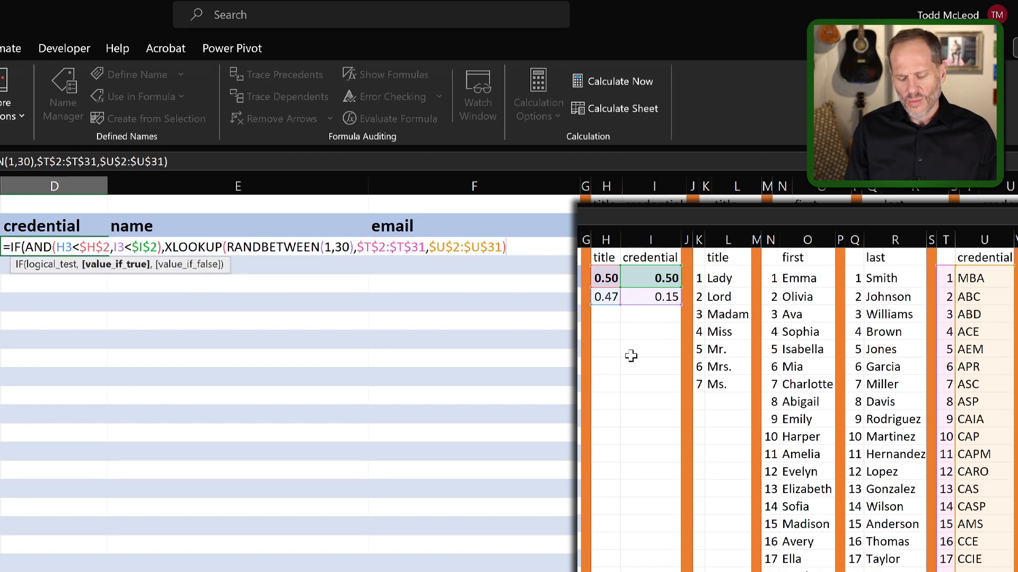
pyautogui.write(',')
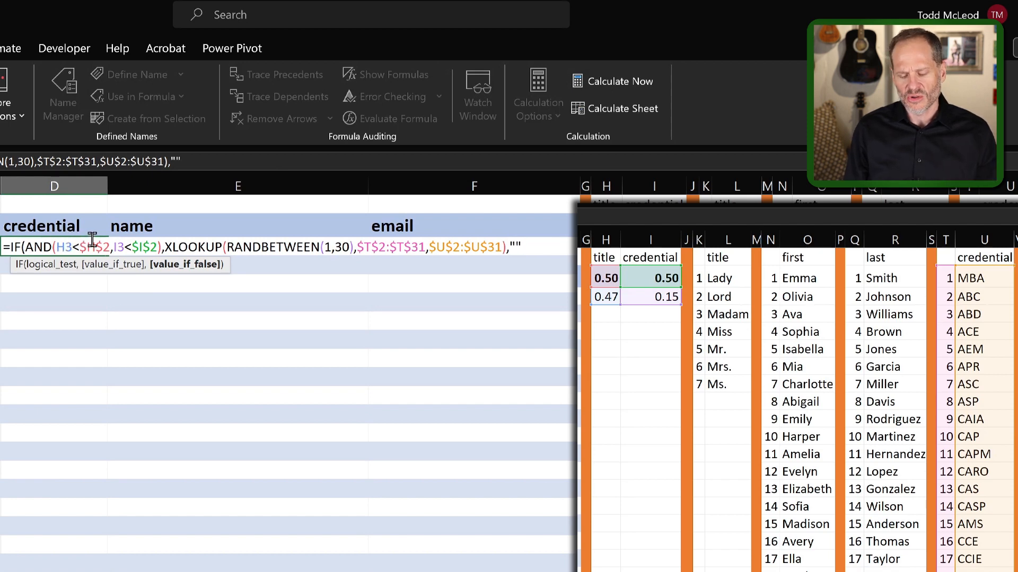
pyautogui.write(')')
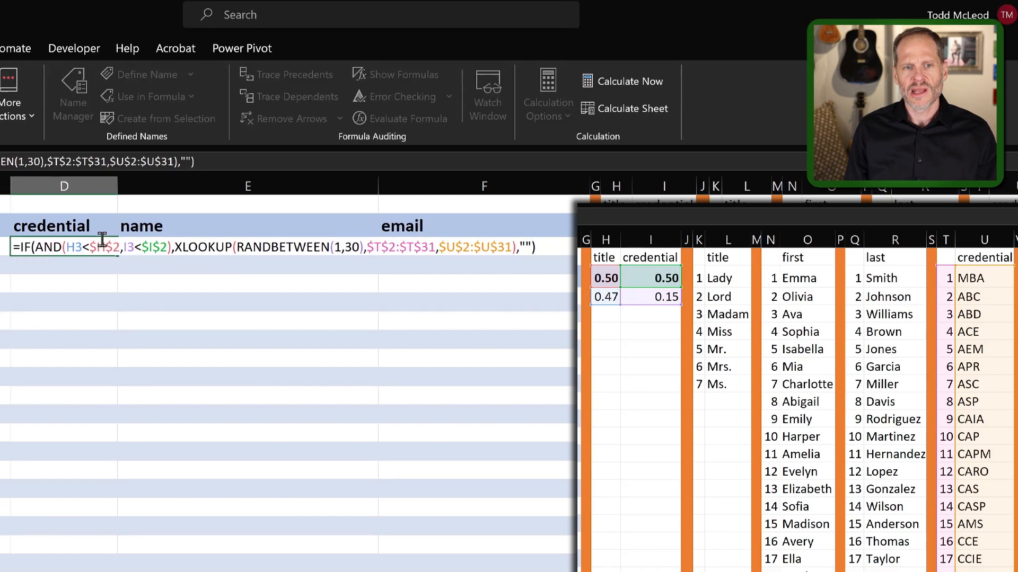
pyautogui.press('Return')
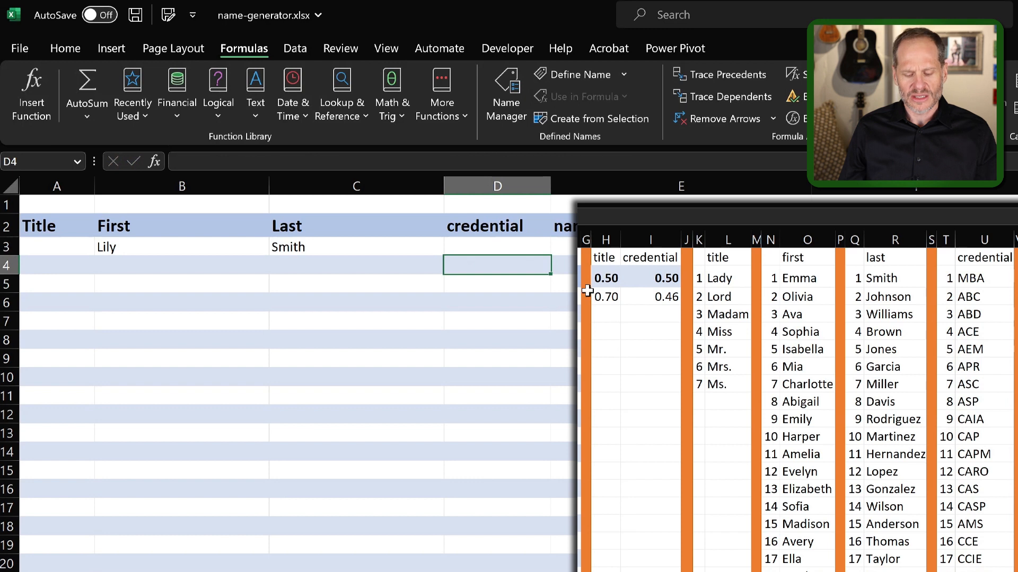
pyautogui.press('F9')
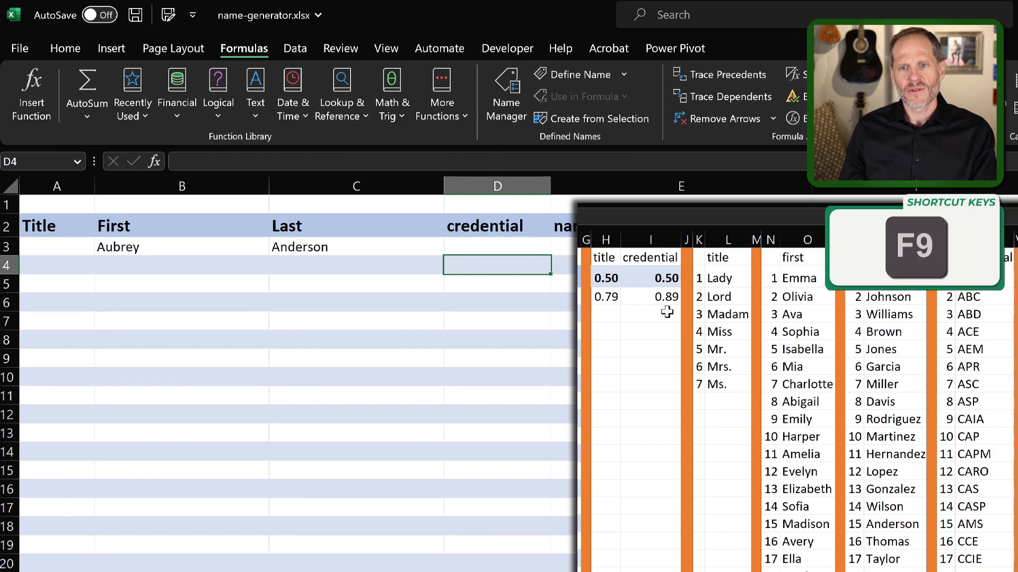
pyautogui.press('F9')
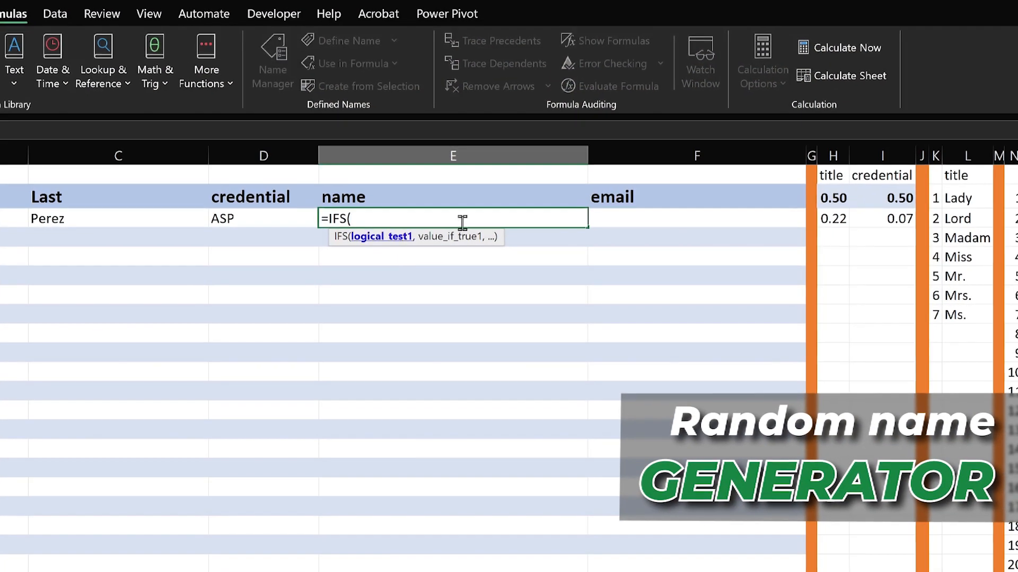
# - In the name cell's IFS formula, enter AND(H3<$H$2,I3<$I$2) as the first logical test and start a TEXTJOIN as its value if true
pyautogui.write('AND(')
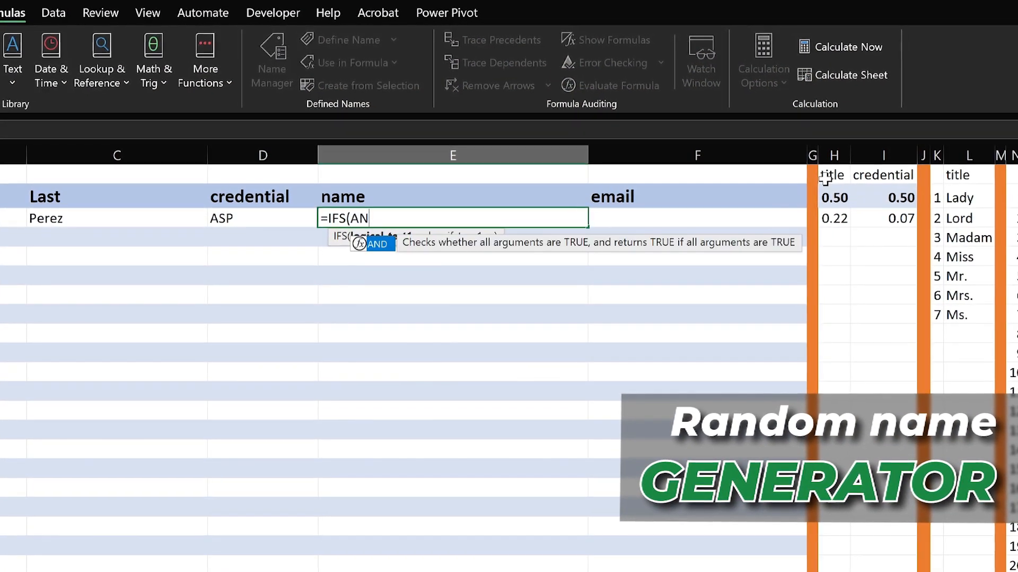
pyautogui.write('H3<$H$2,I3<$I$2),TEXTJOIN("')
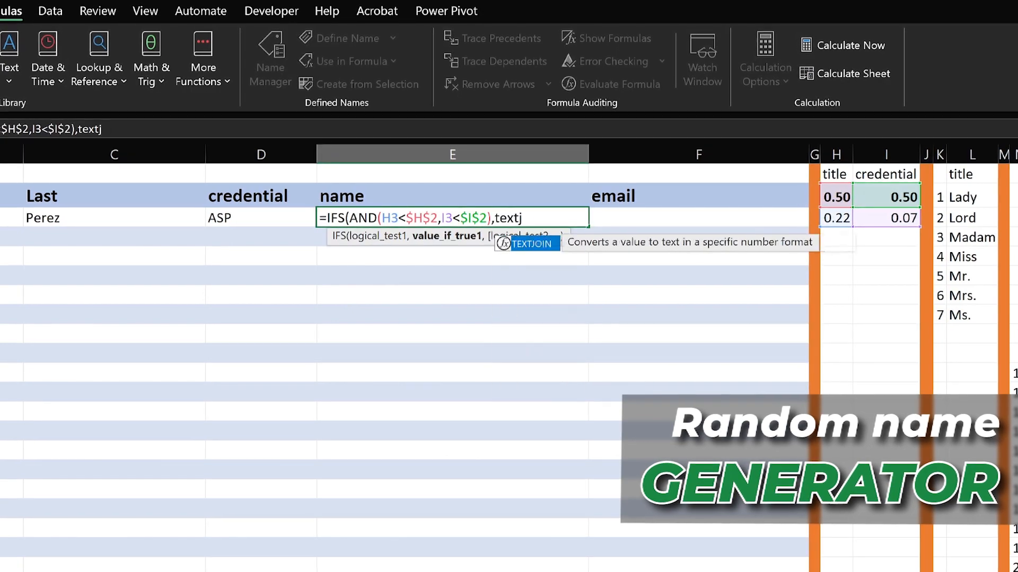